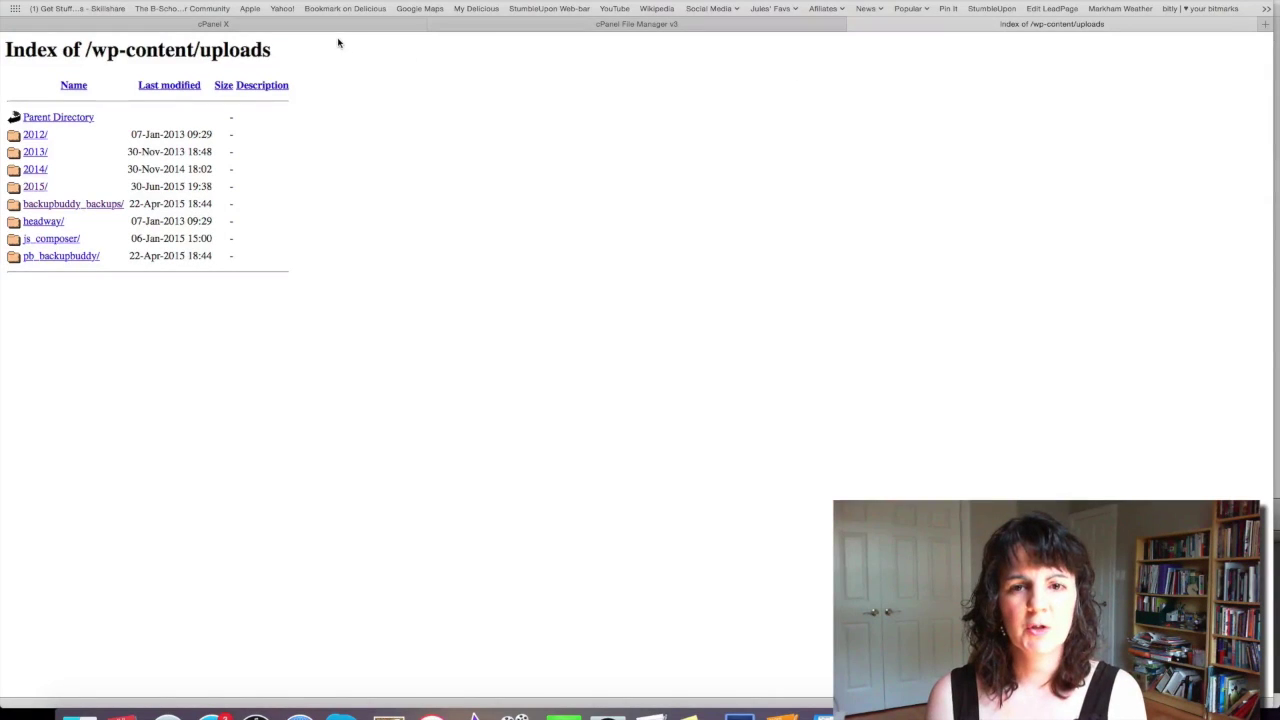
Switch back to the cPanel X tab to show the tools page.
click(324, 27)
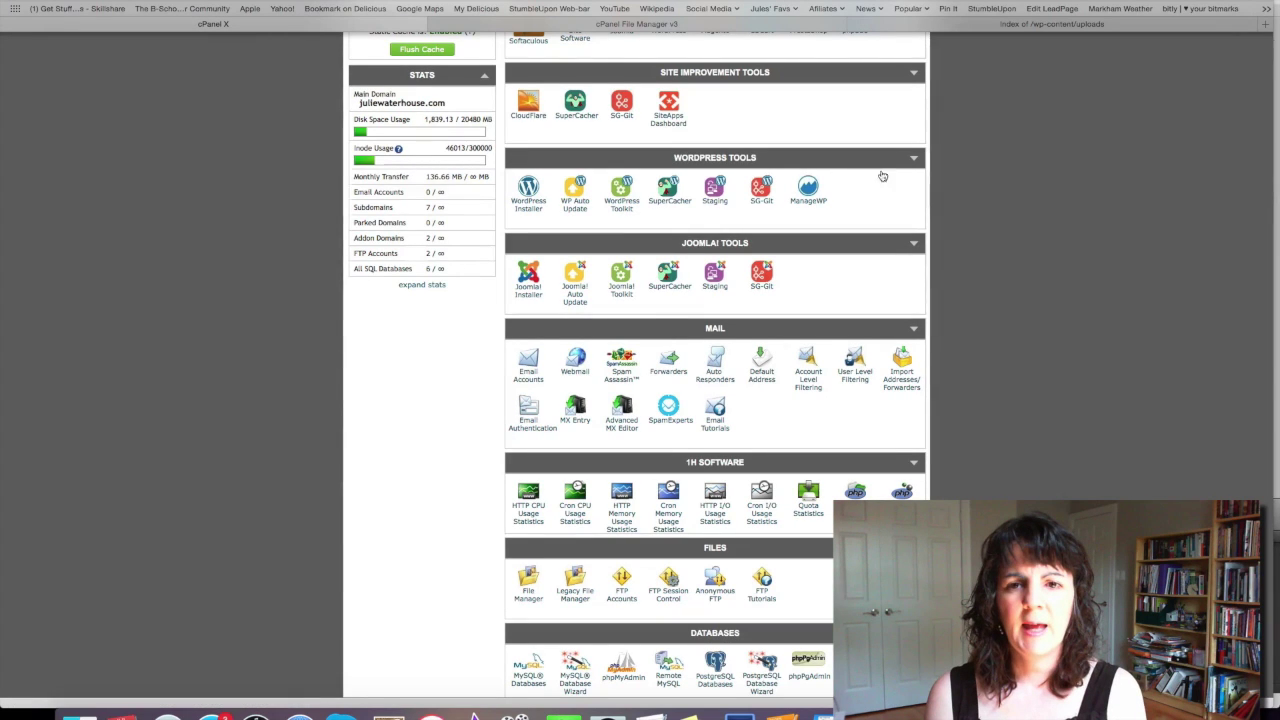
Scroll to the Files section and launch File Manager.
scroll(957, 169, up, 5)
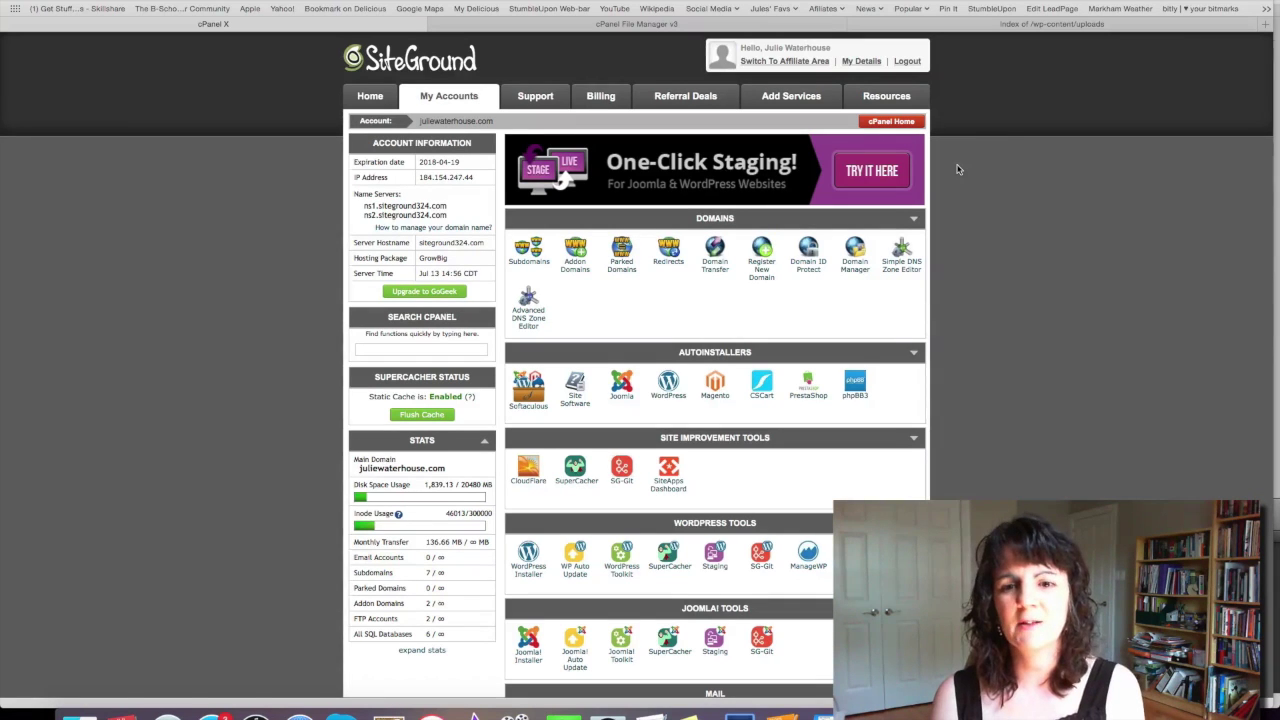
scroll(965, 180, down, 5)
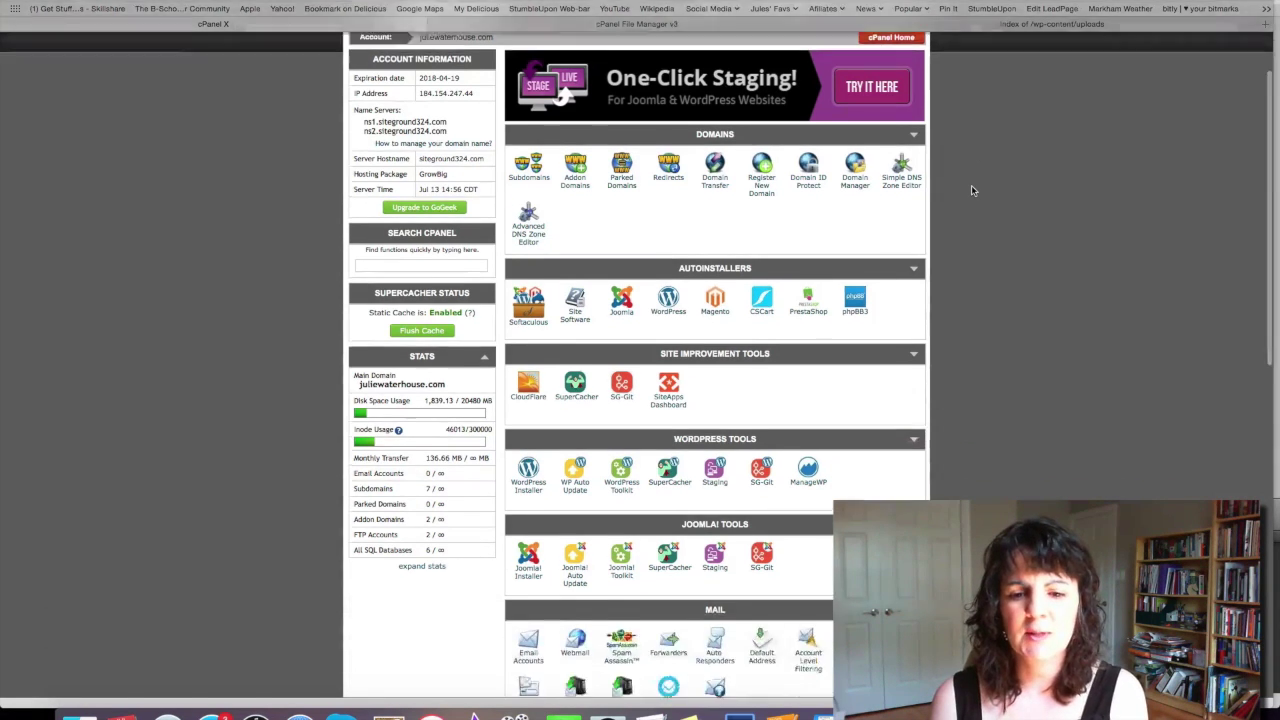
scroll(971, 190, down, 2)
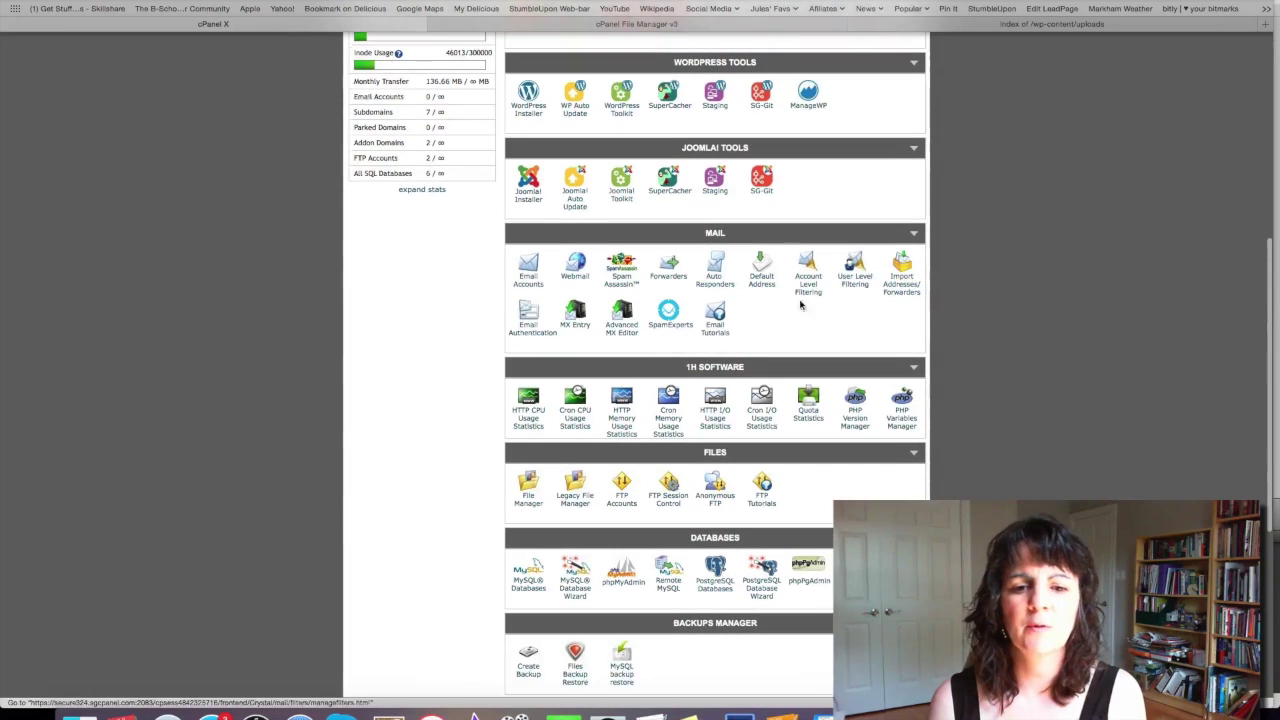
click(531, 500)
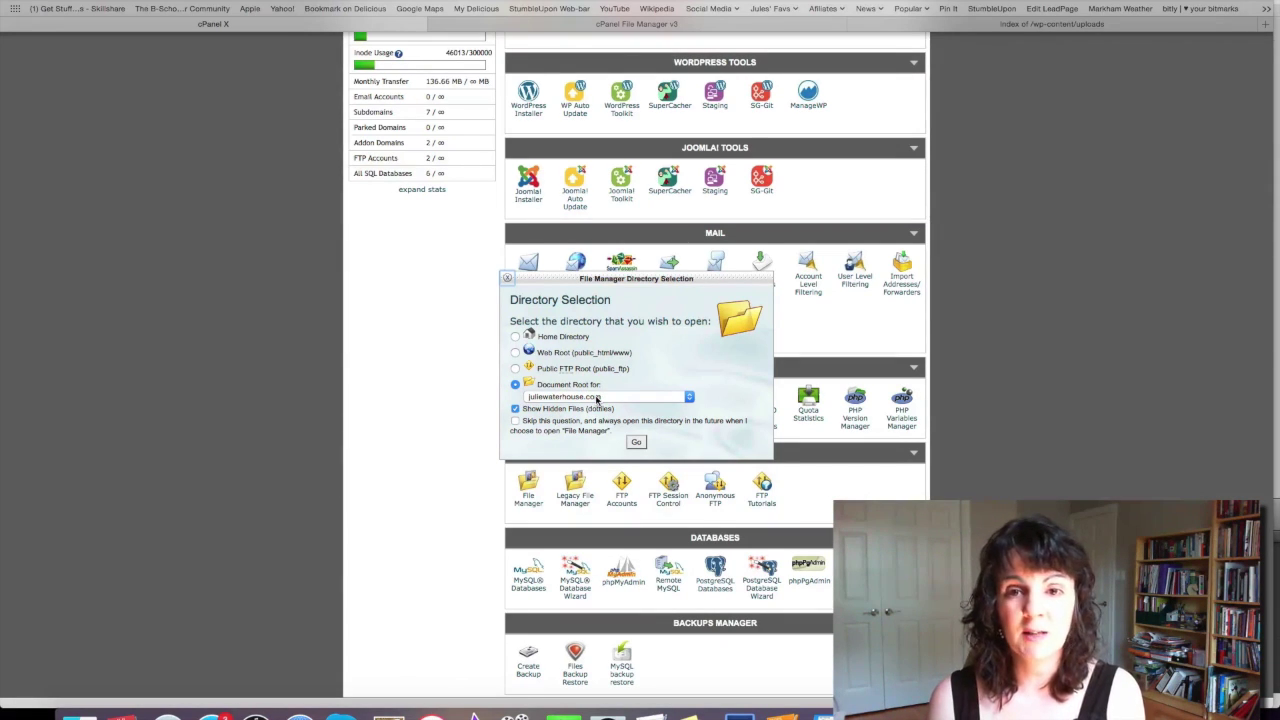
Open File Manager at the Document Root with hidden dotfiles shown.
click(635, 443)
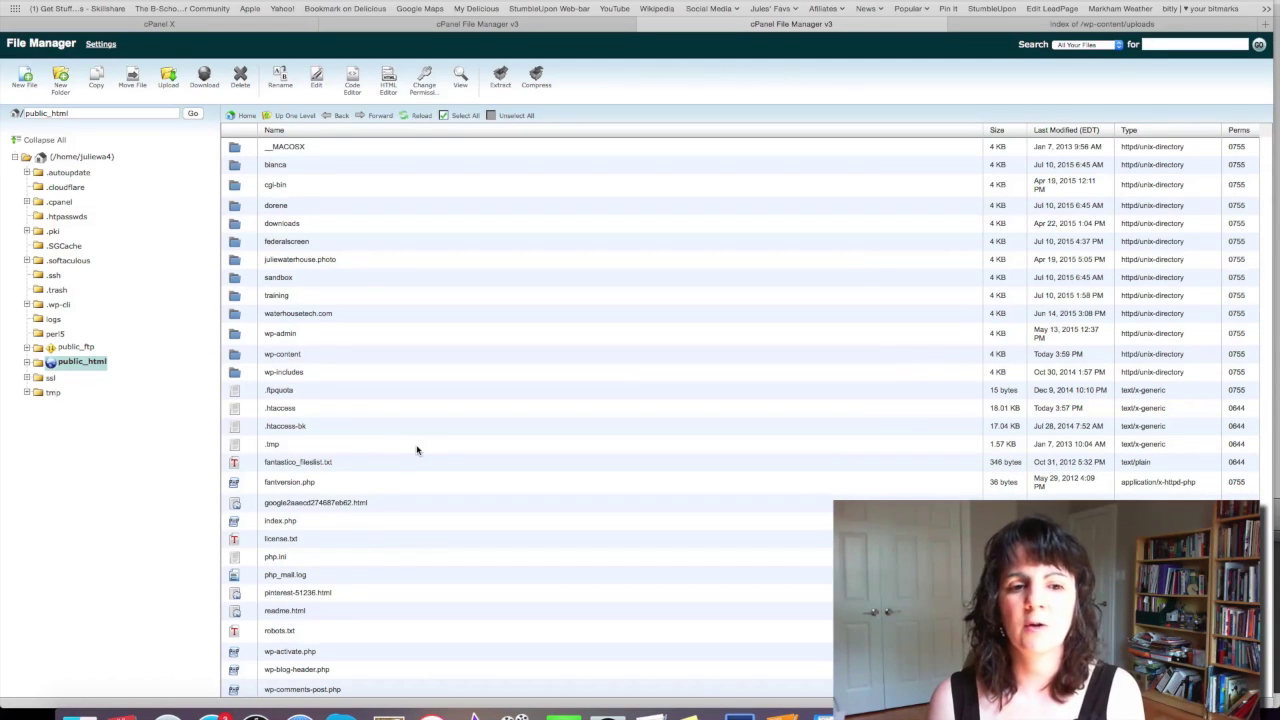
Copy .htaccess to /public_html/.htaccess-bak as a backup, then reselect the original .htaccess.
click(244, 410)
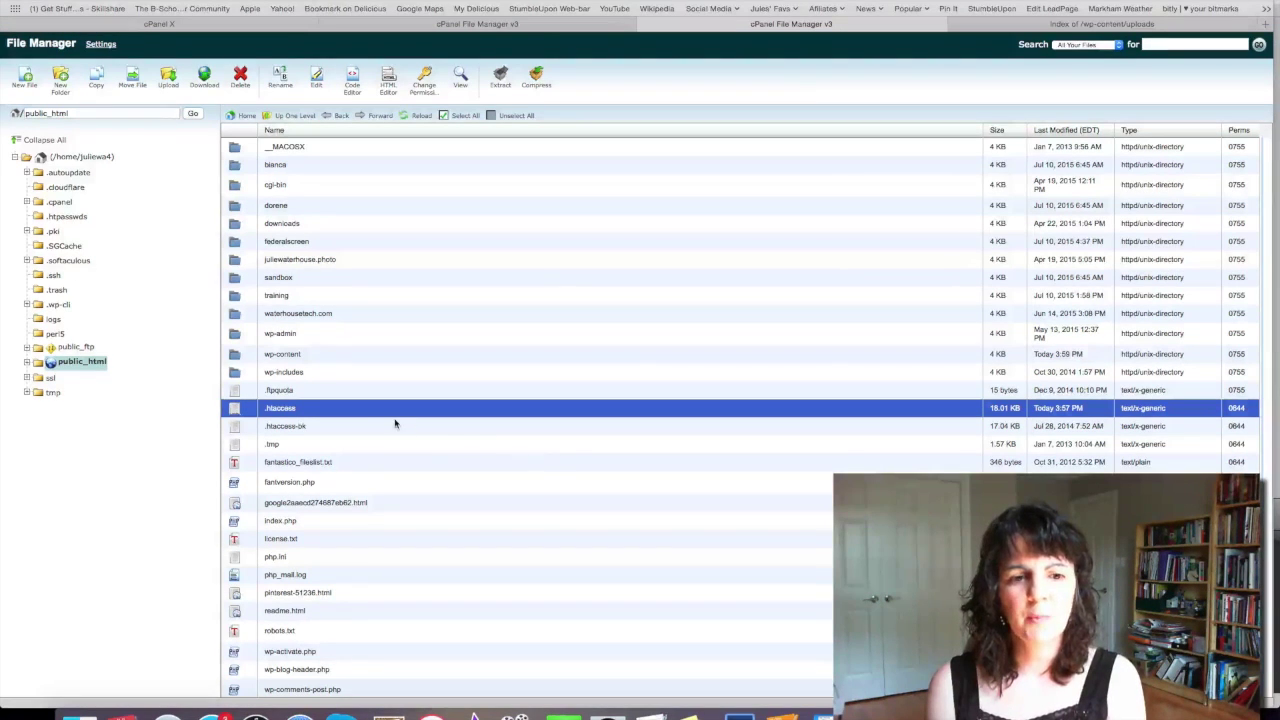
click(97, 86)
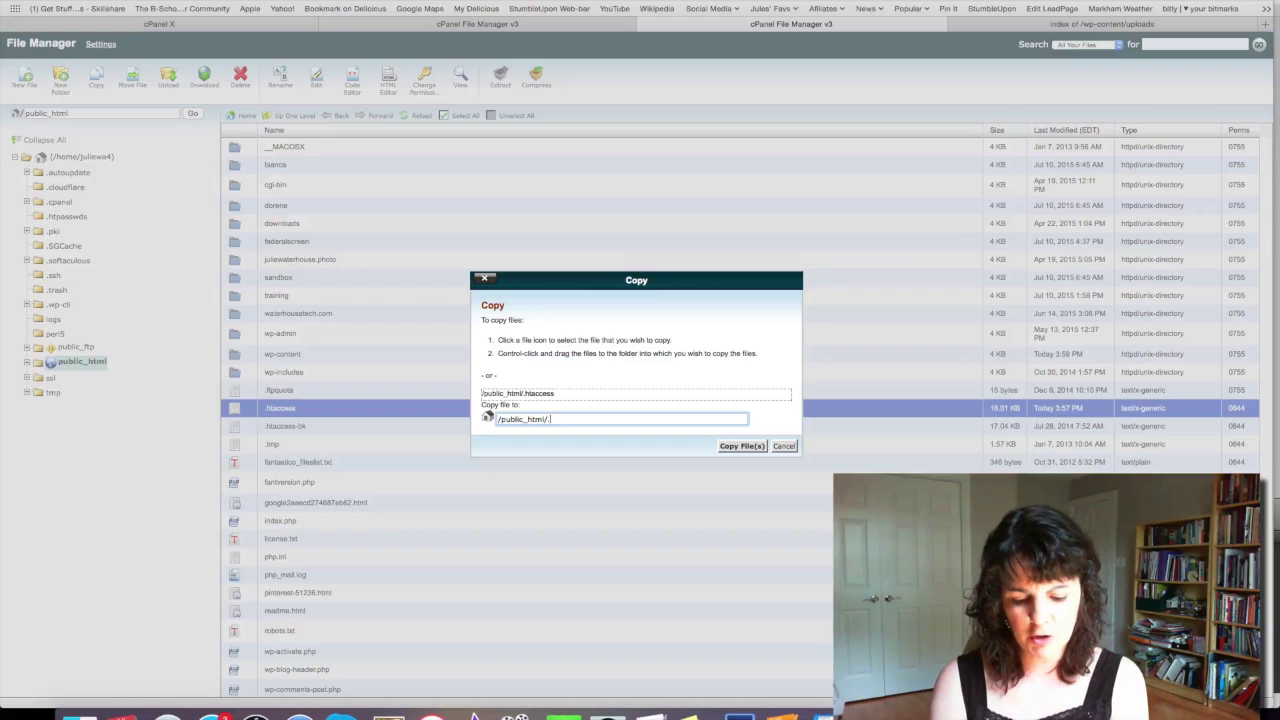
text(/.htaccess)
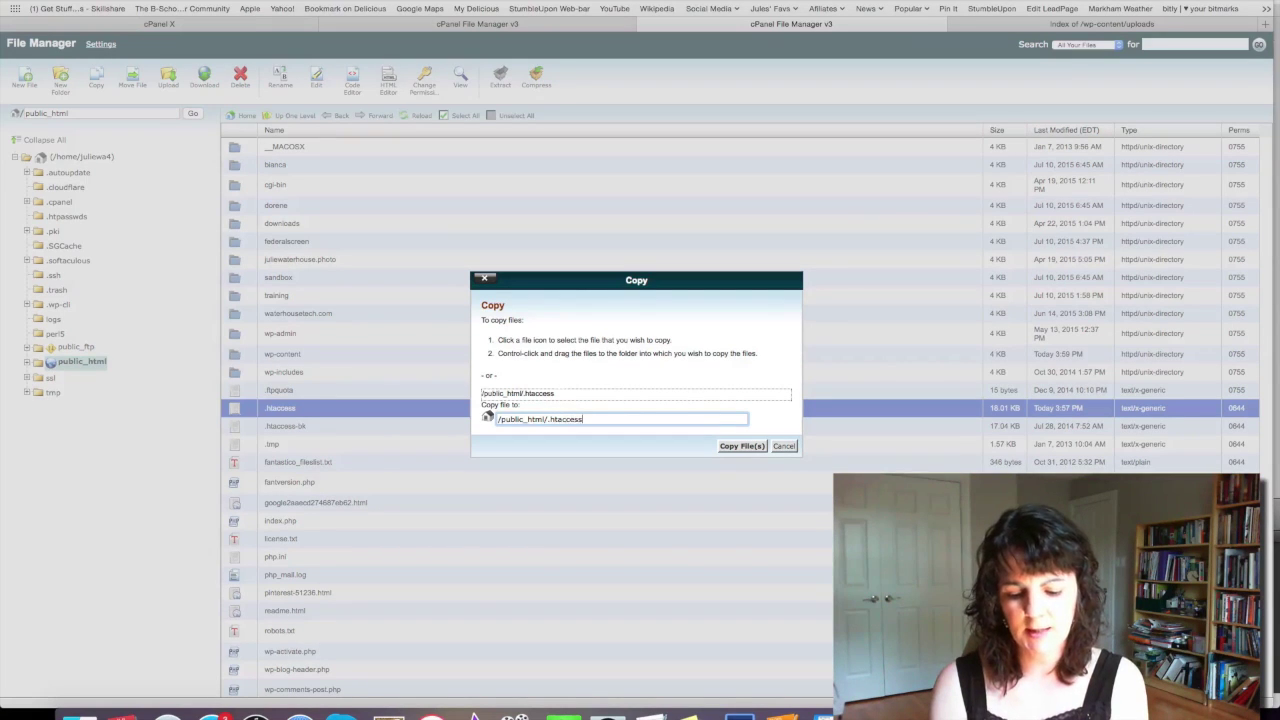
text(-bak)
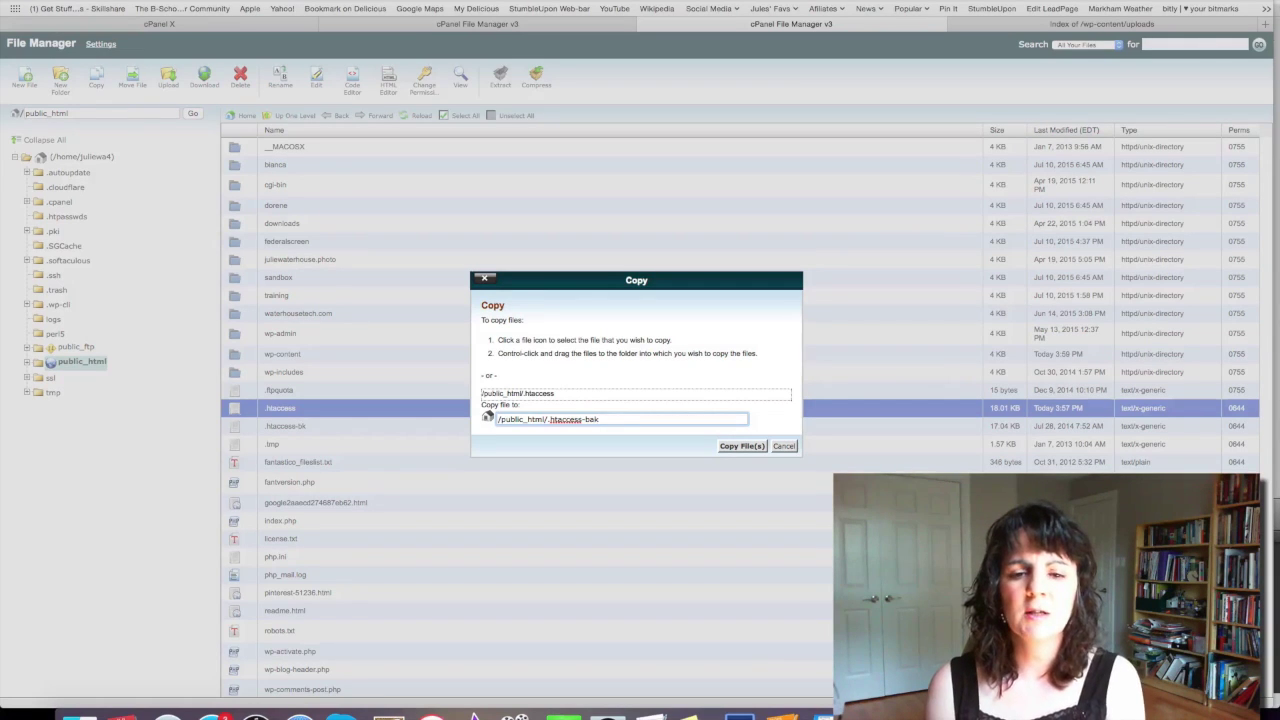
click(742, 447)
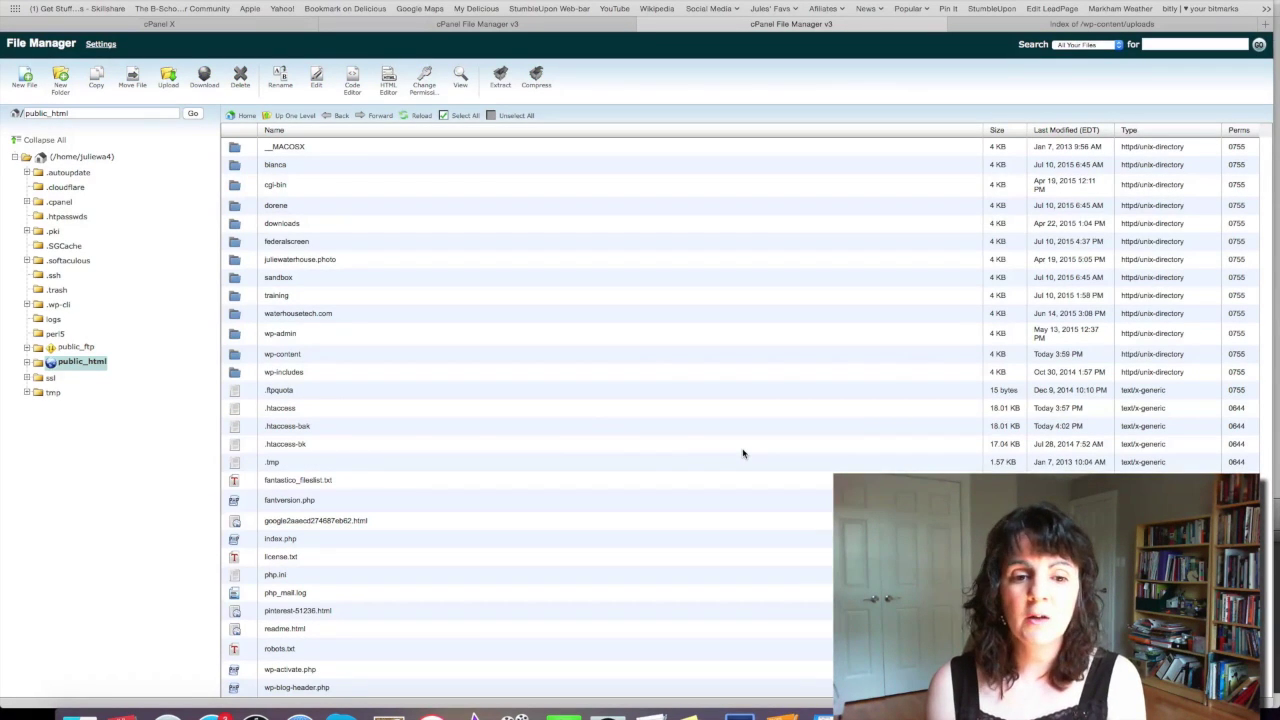
click(328, 428)
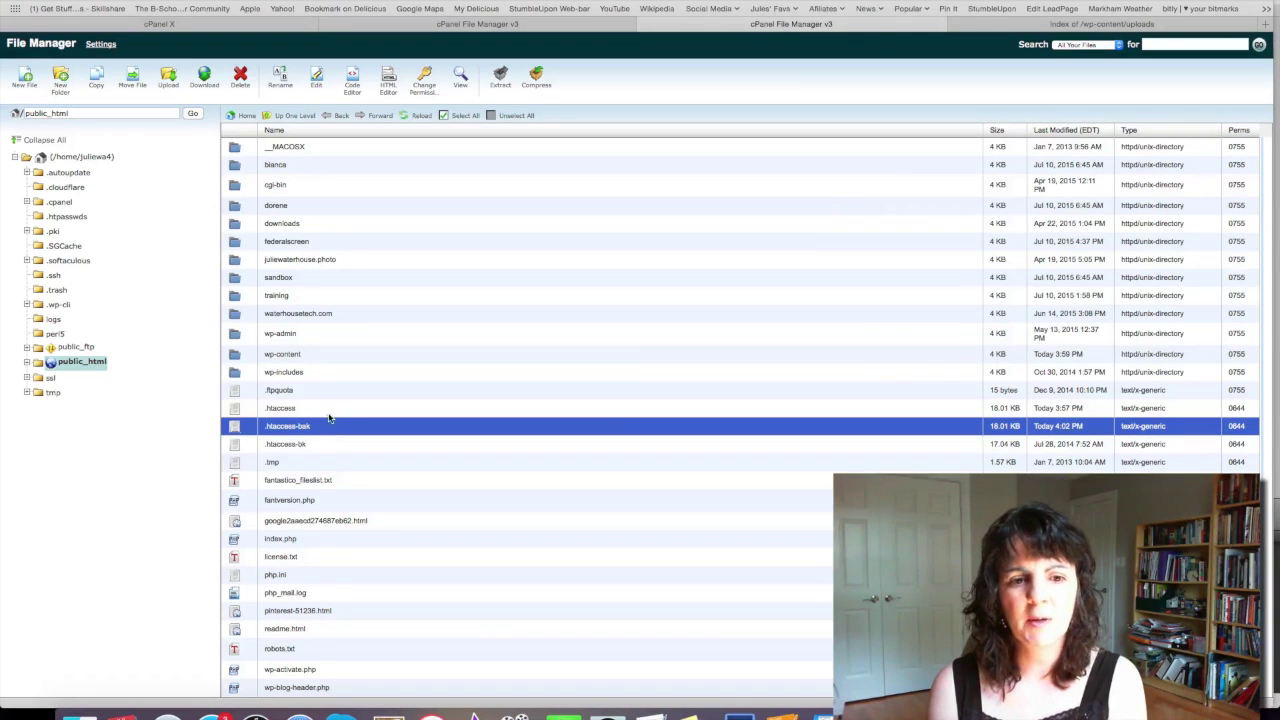
click(331, 409)
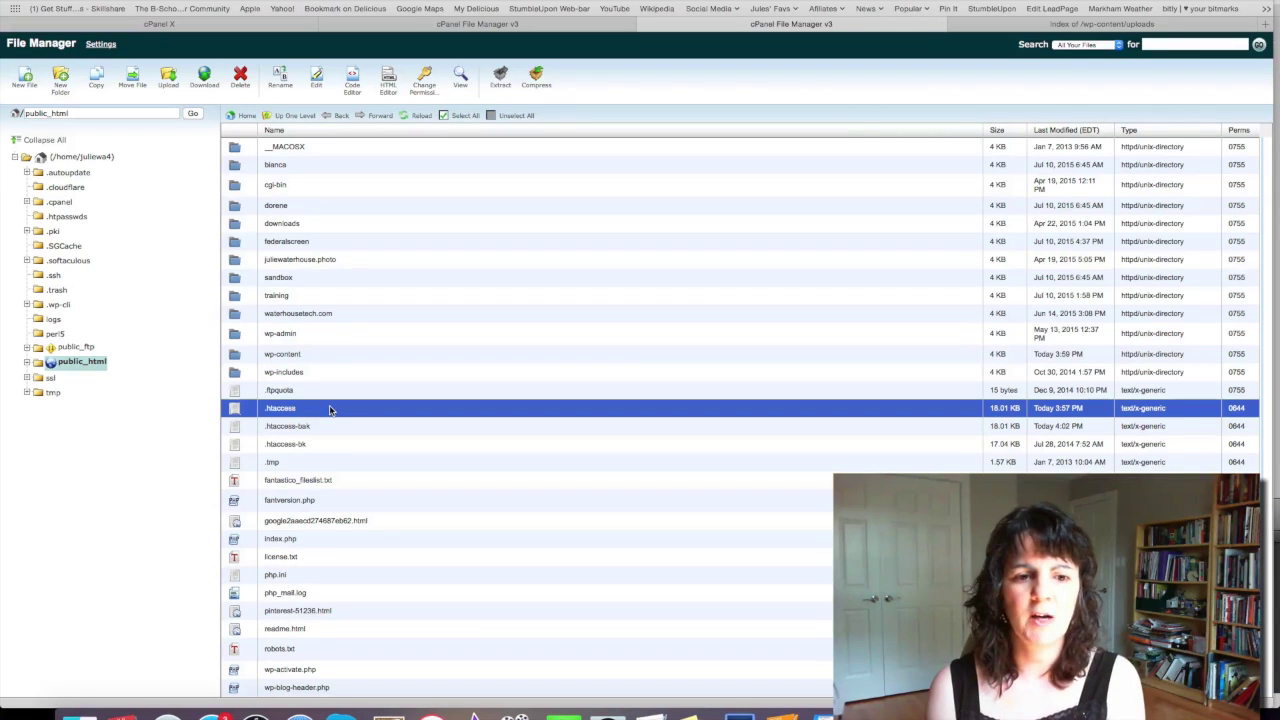
Append '# Disable Directory Browsing' and 'Options -Indexes' to the end of .htaccess and save it.
click(317, 85)
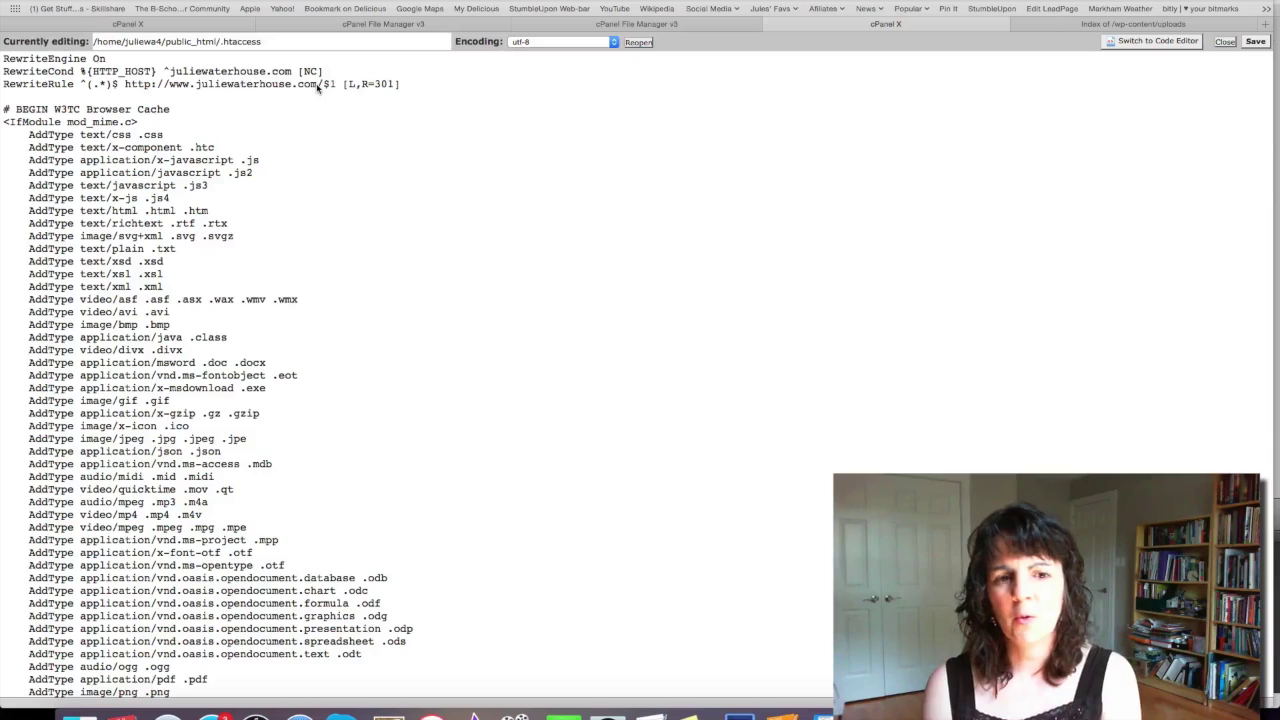
scroll(260, 181, down, 15)
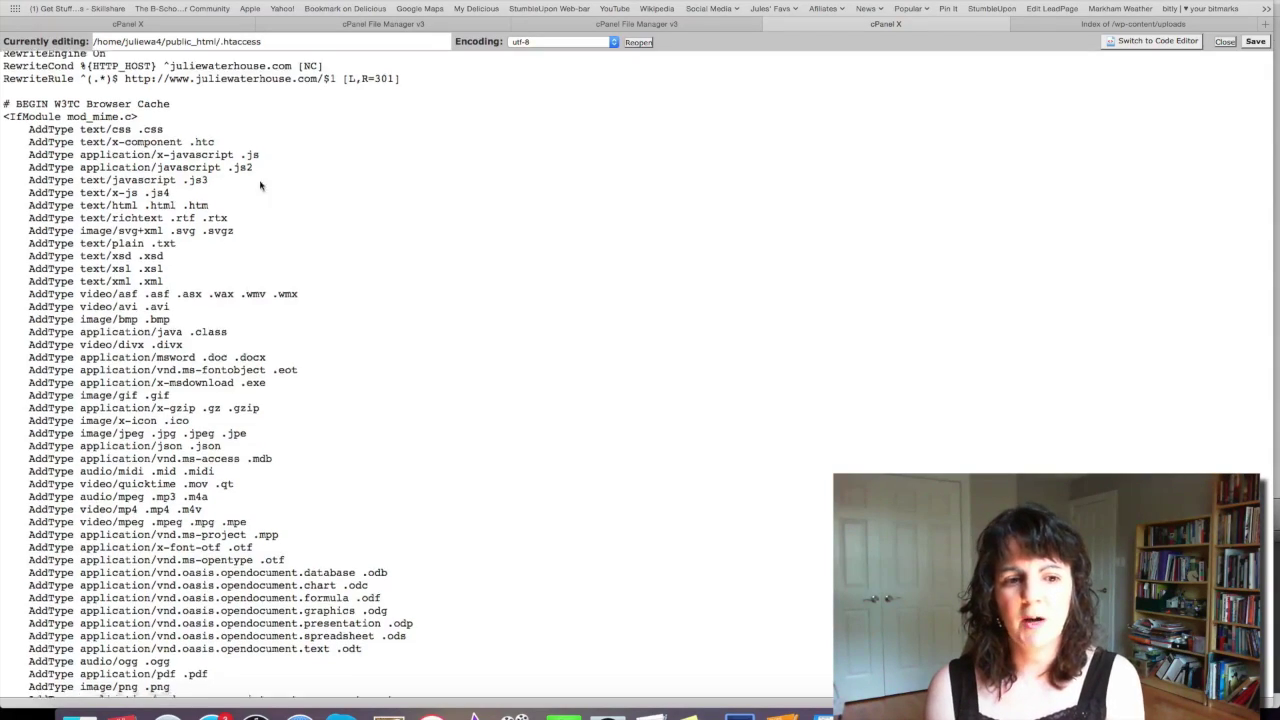
scroll(260, 181, down, 20)
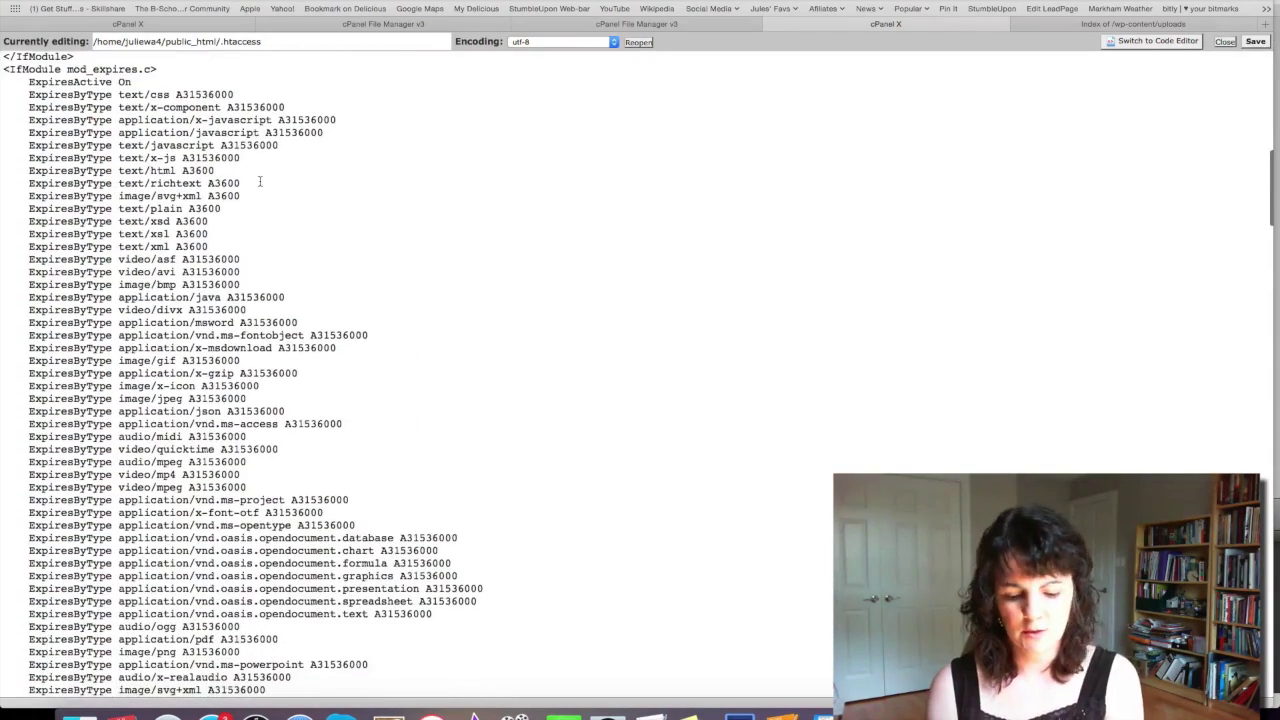
scroll(260, 181, down, 20)
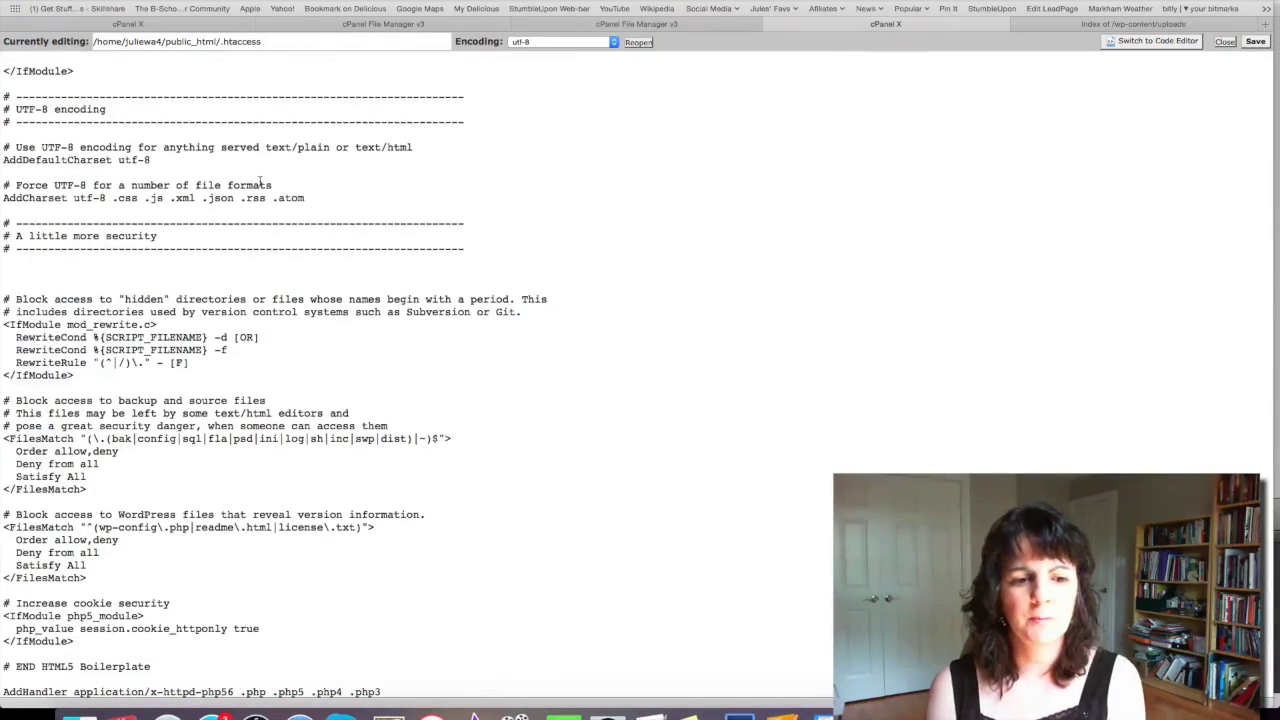
click(410, 689)
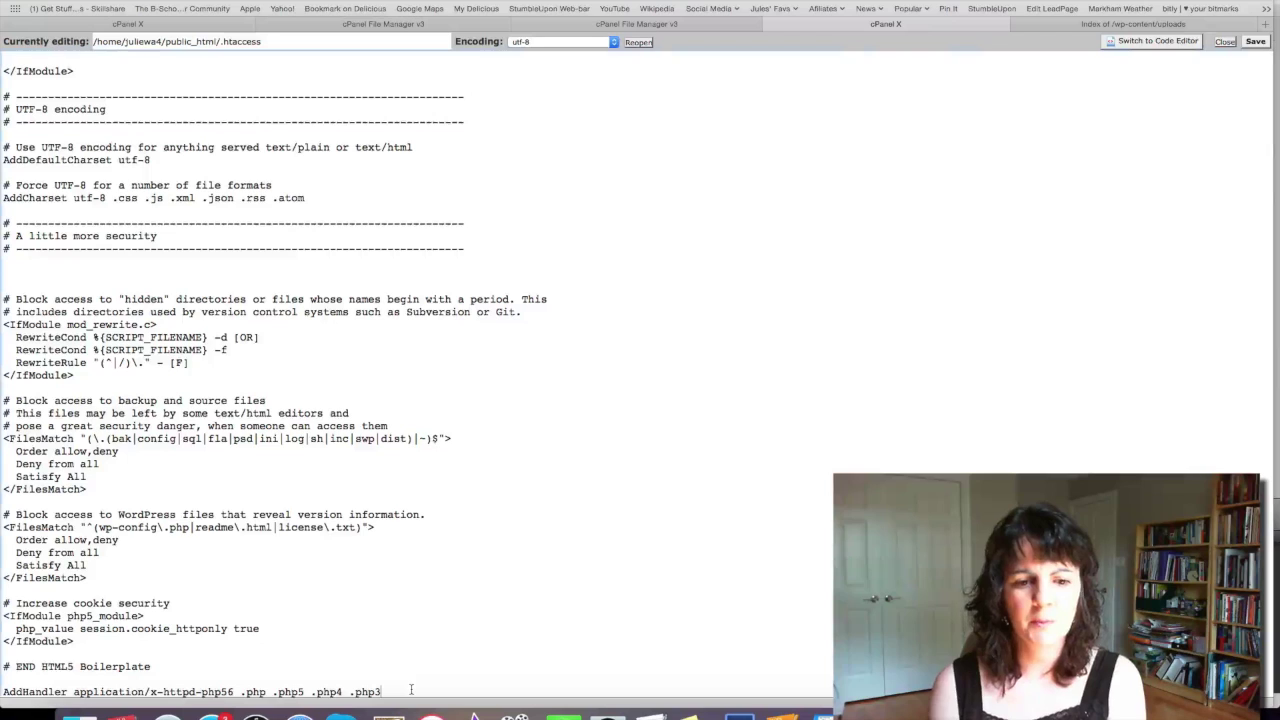
key(Return)
key(Return)
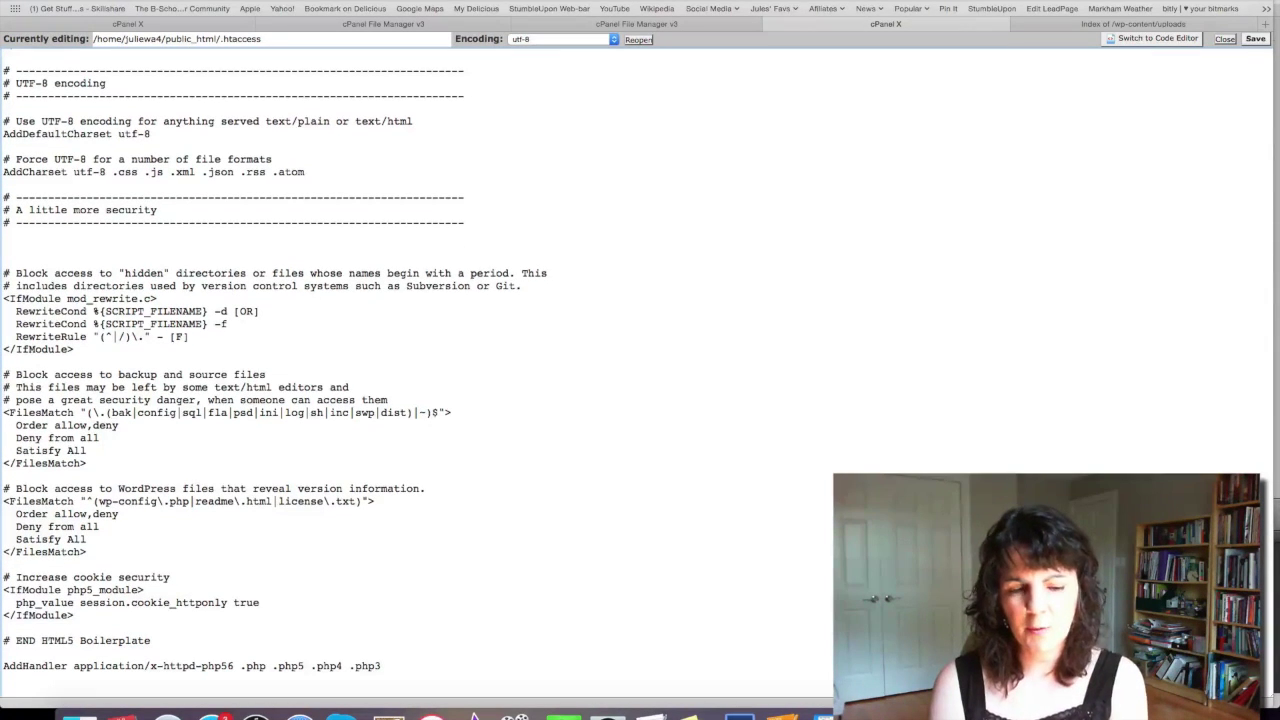
text(#)
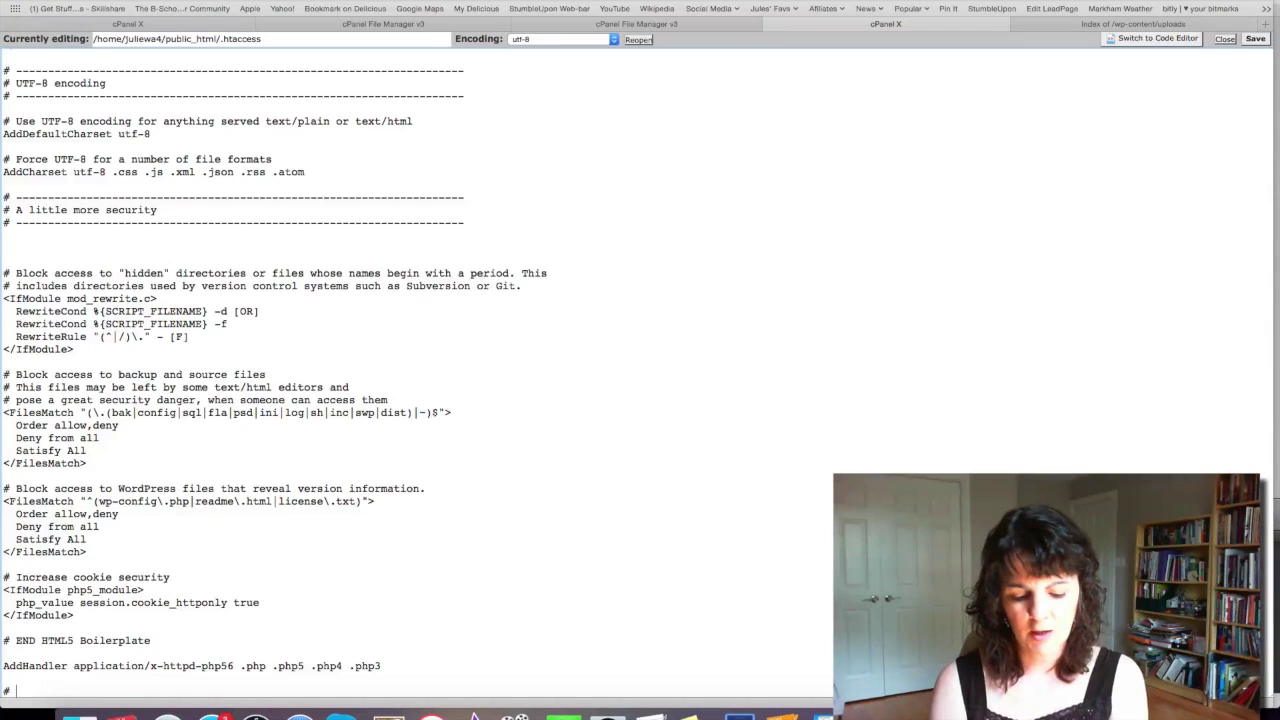
text( Disabl)
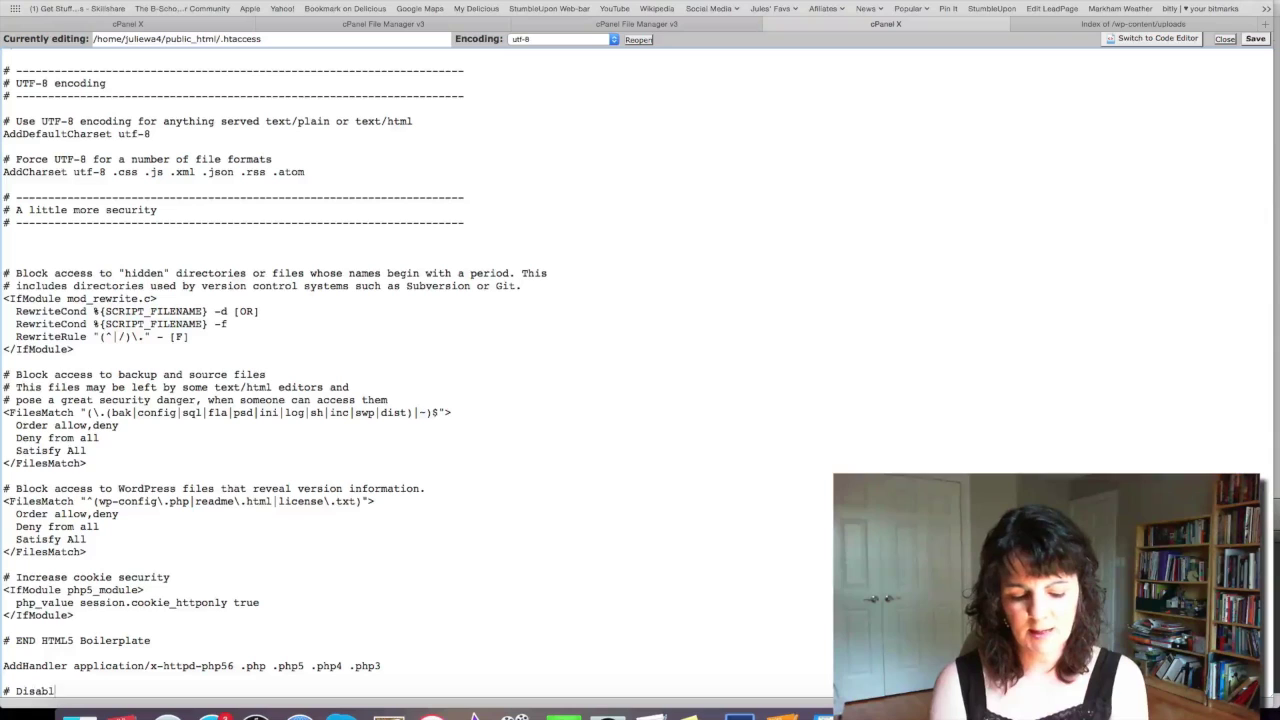
text(e Direct)
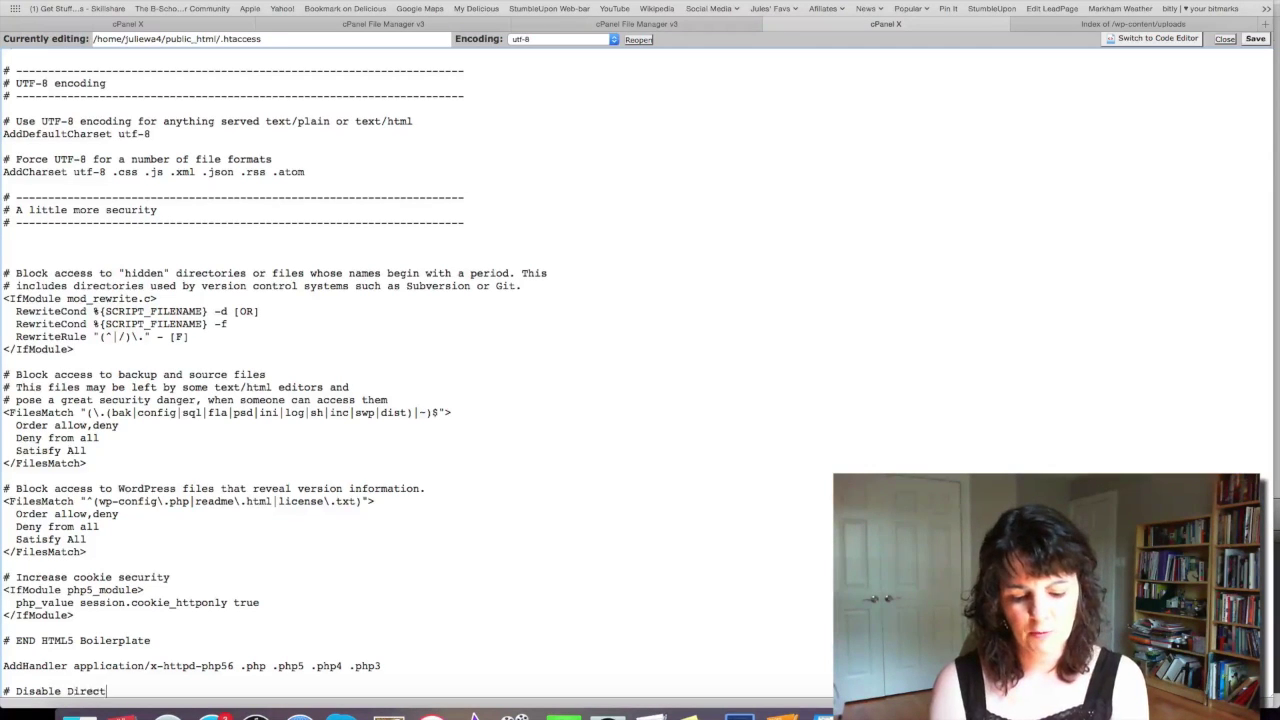
text(ory Browsing)
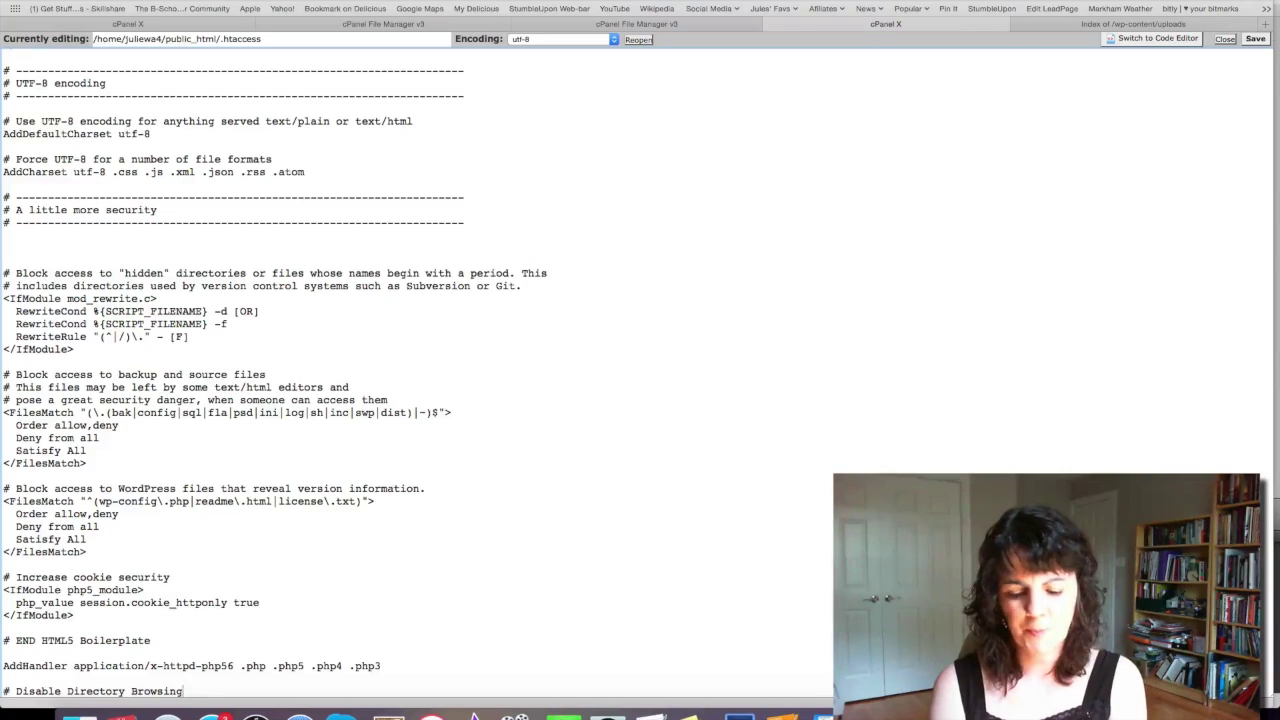
key(Return)
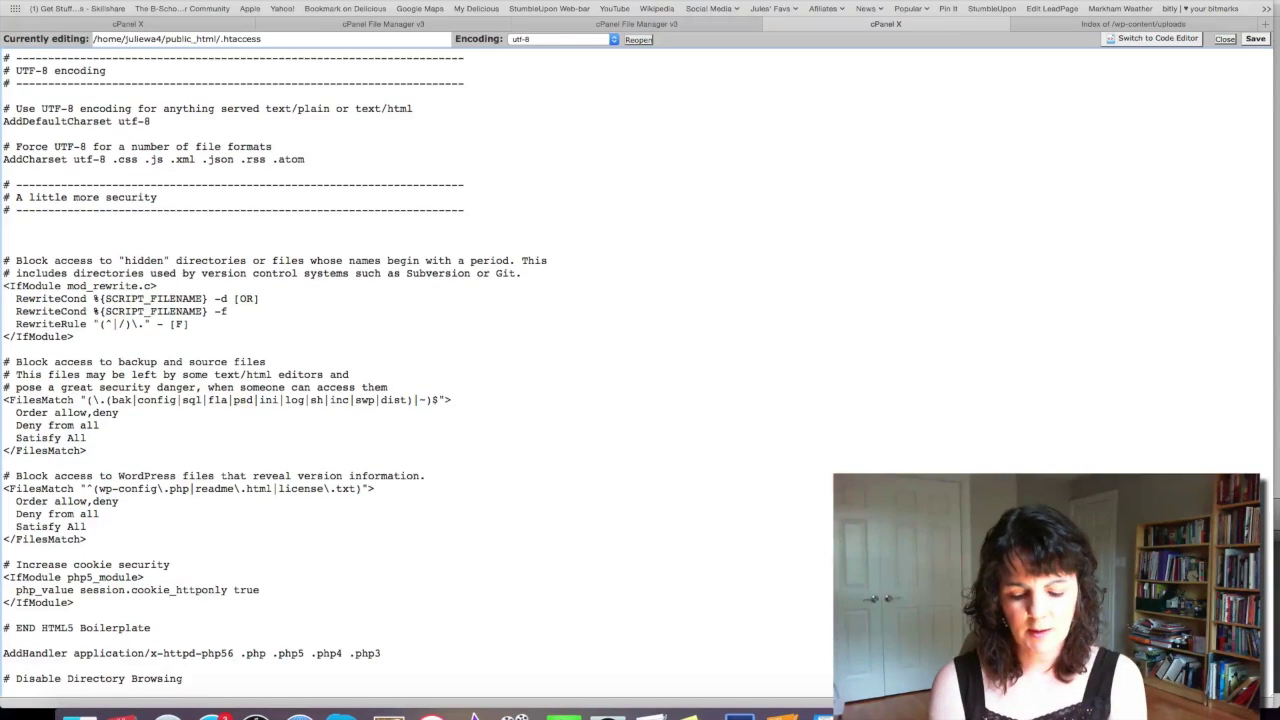
text(Option)
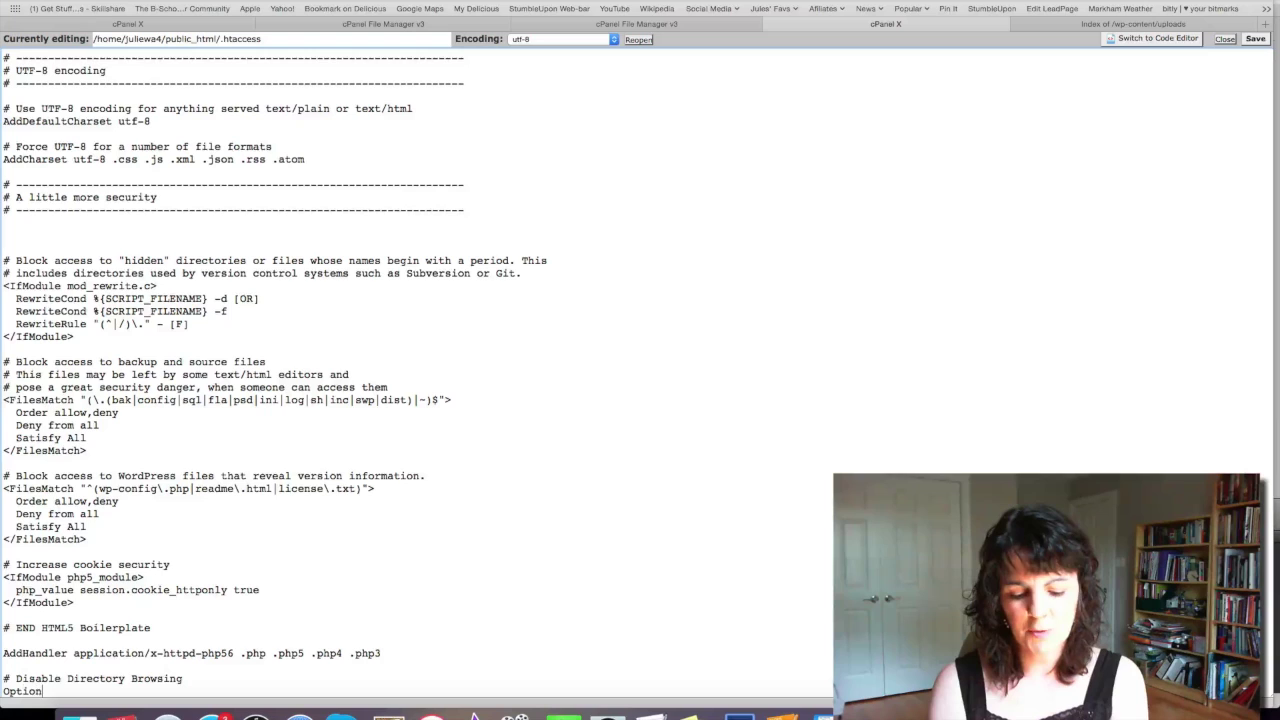
text(s -Indexes)
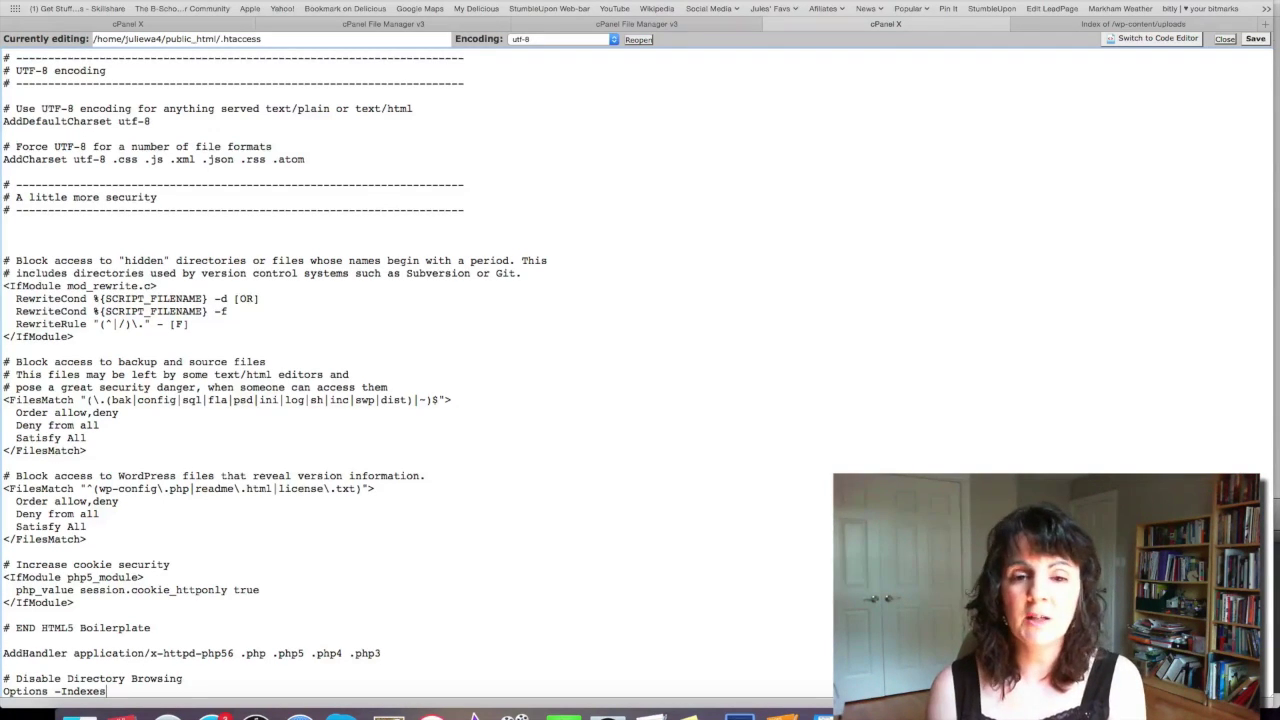
click(1255, 40)
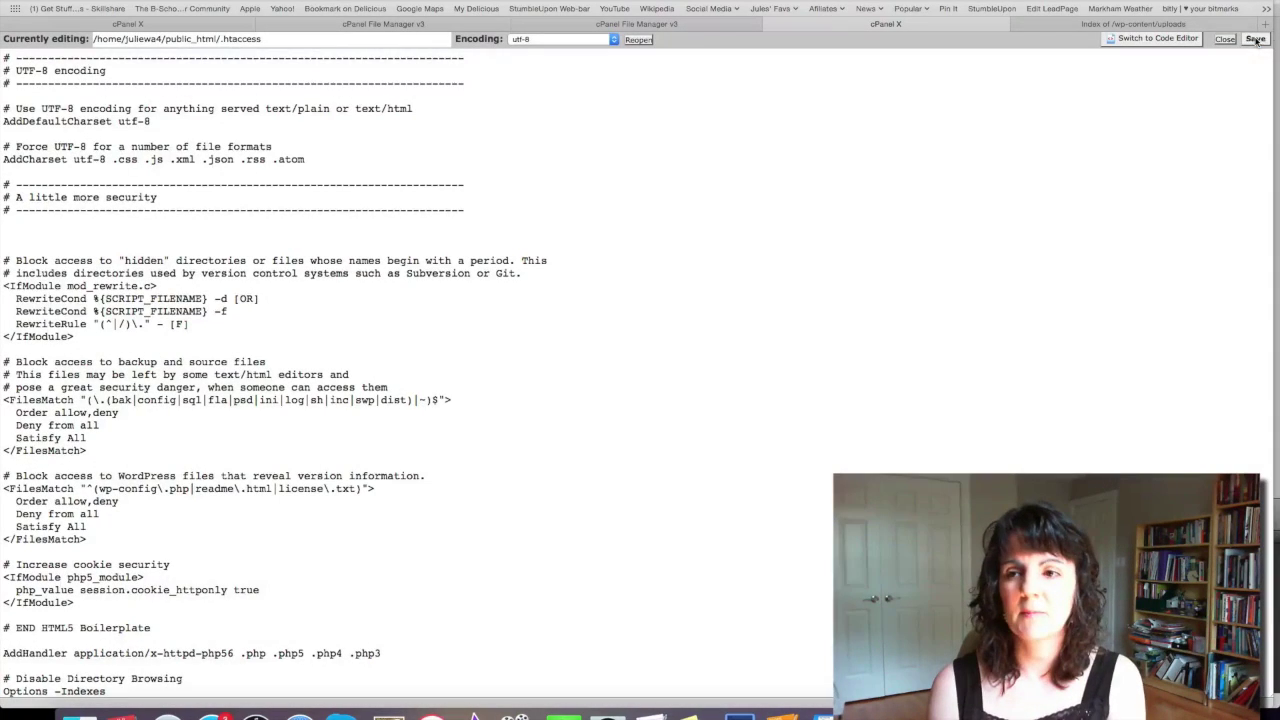
click(1225, 39)
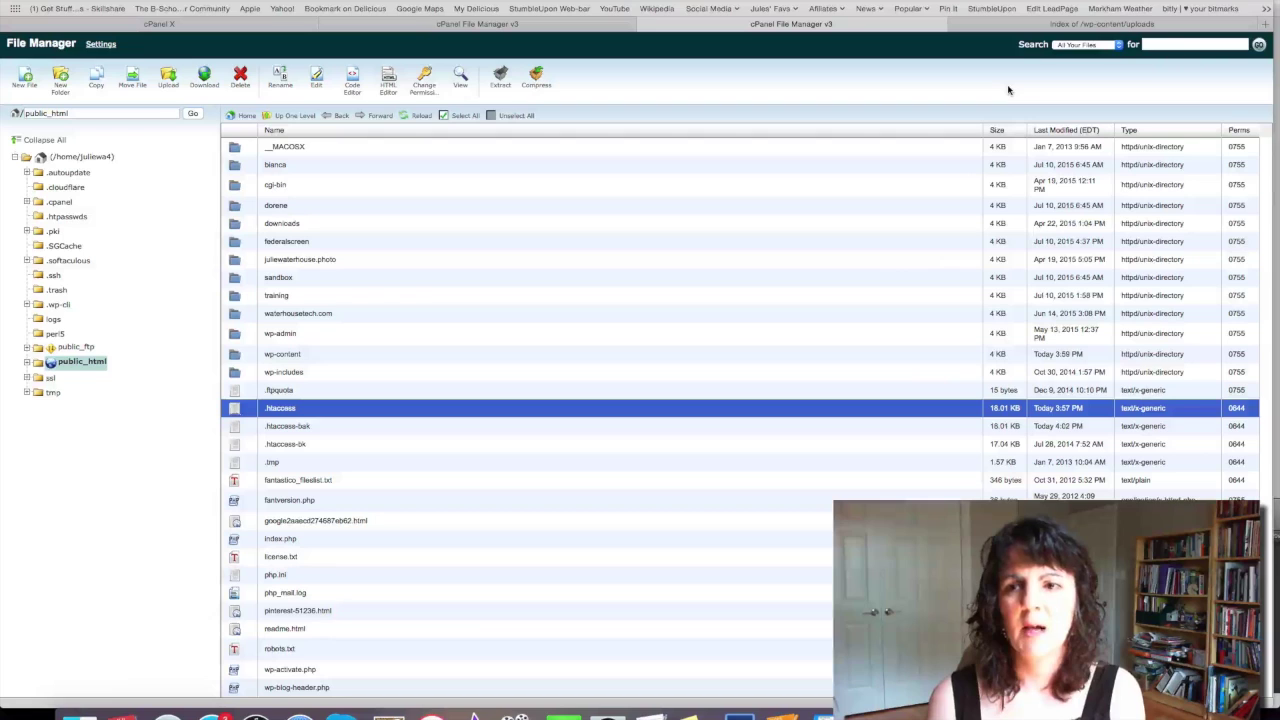
Reload the 'Index of /wp-content/uploads' tab to confirm it returns 403 Forbidden.
click(1088, 26)
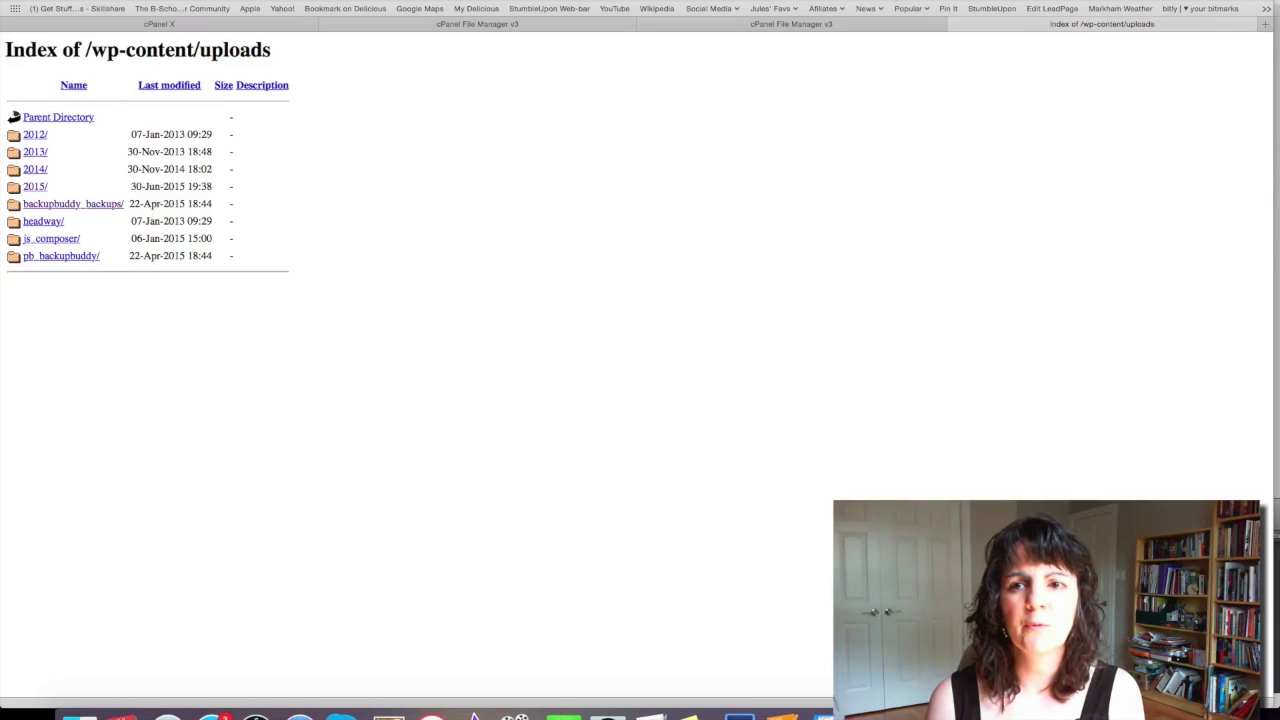
key(super+r)
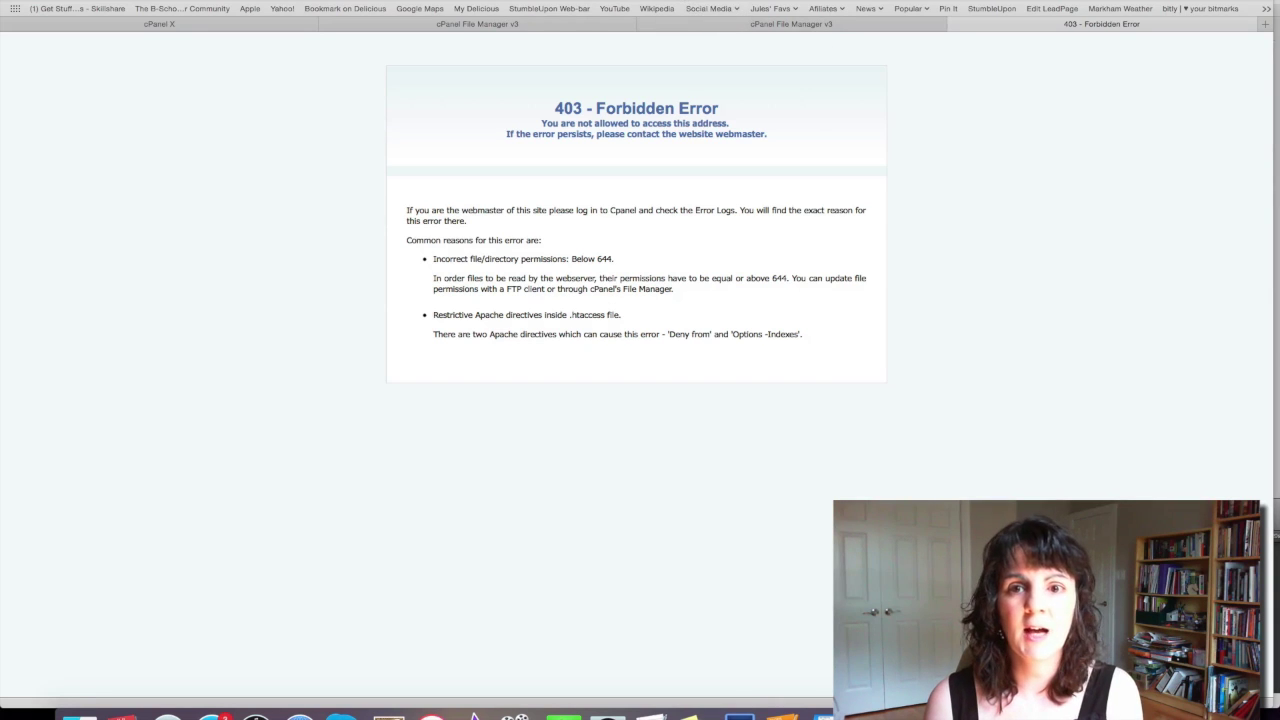
Paste the site's home page URL into the address bar and load it.
key(super+l)
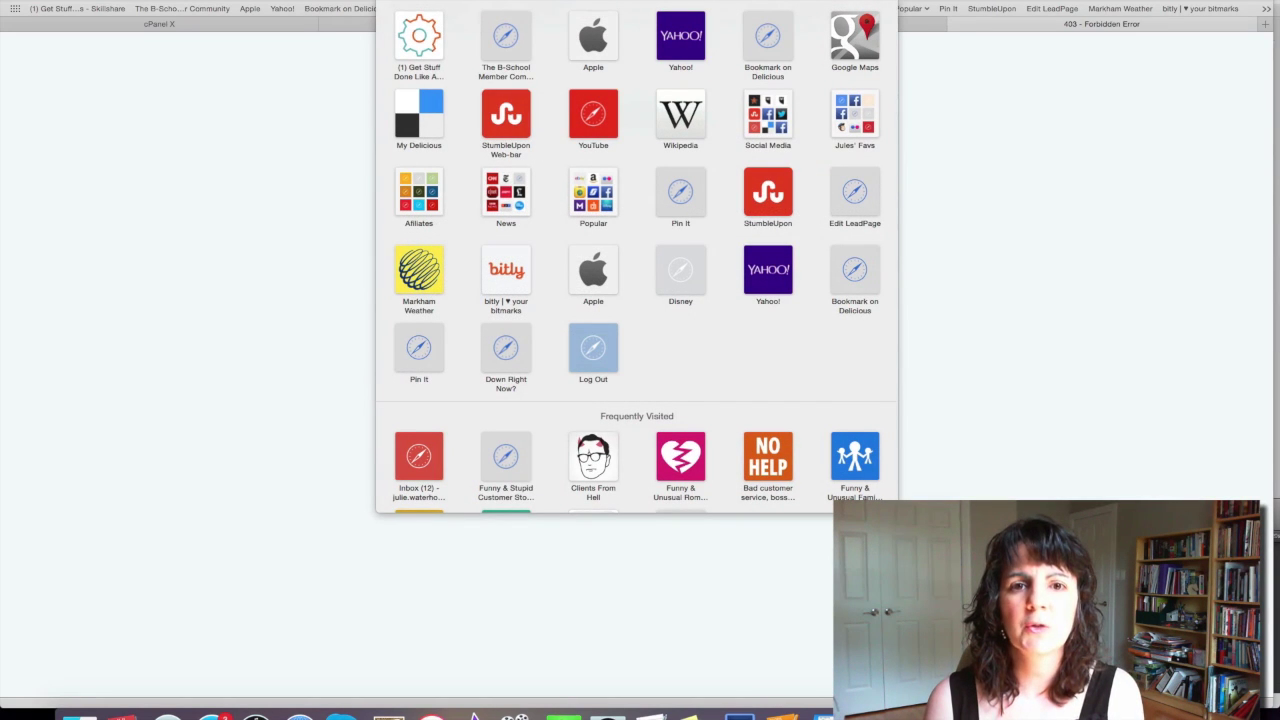
text(www.juliewaterhouse.com)
key(Return)
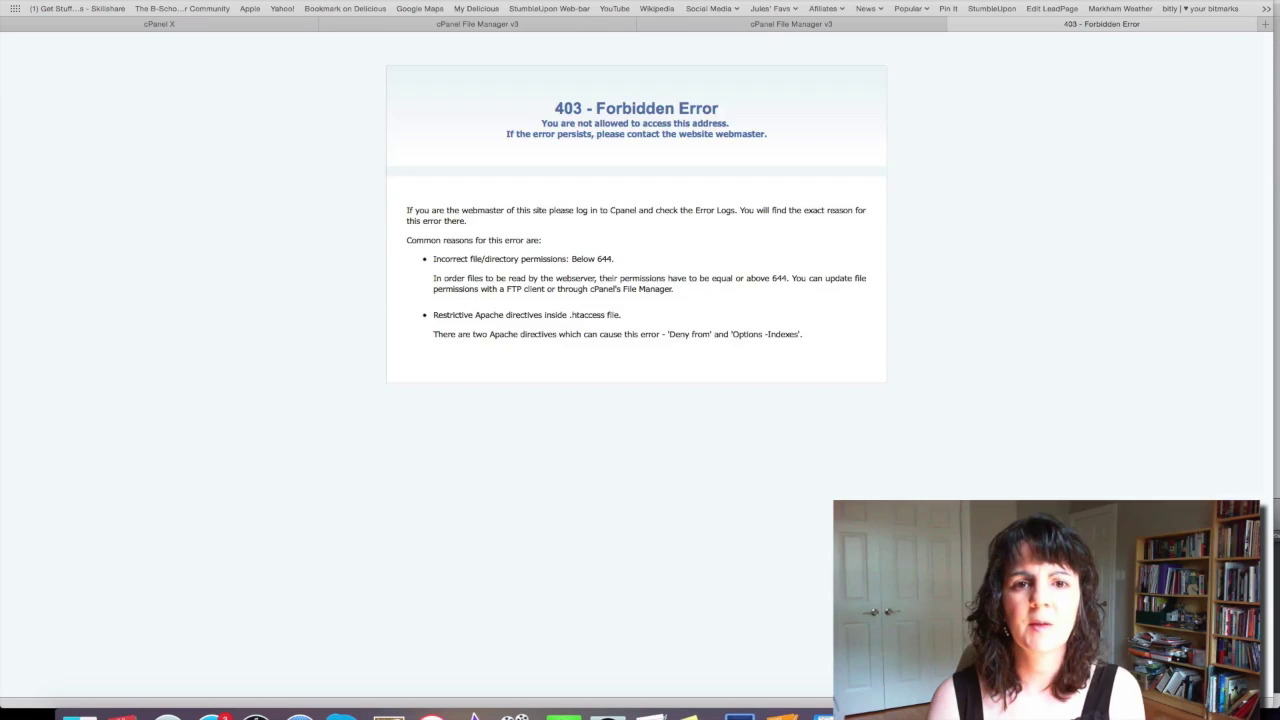